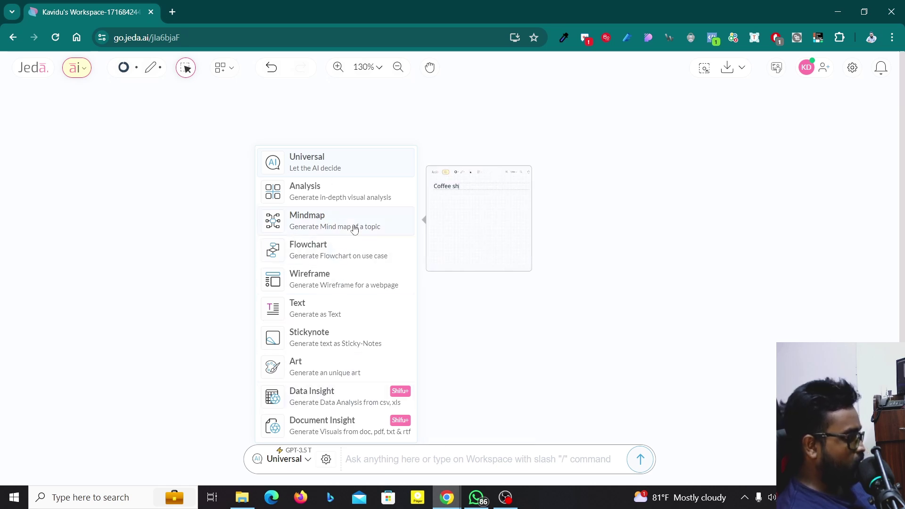
- Choose Document Insight as the AI generation mode for the workspace
click(318, 431)
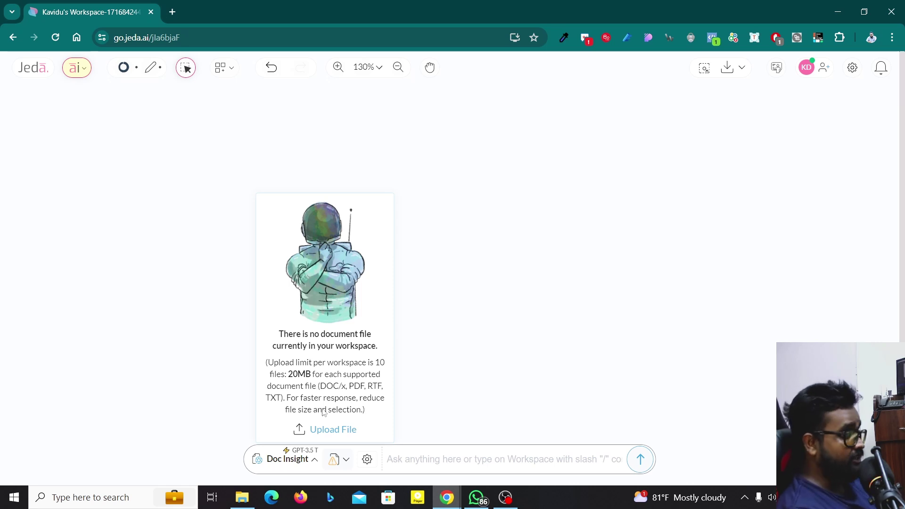
- Search Google for "PDF COMPRESSOR" in a new tab, view the iLovePDF Compress PDF page, and return to the Jeda workspace
click(181, 4)
text(goo)
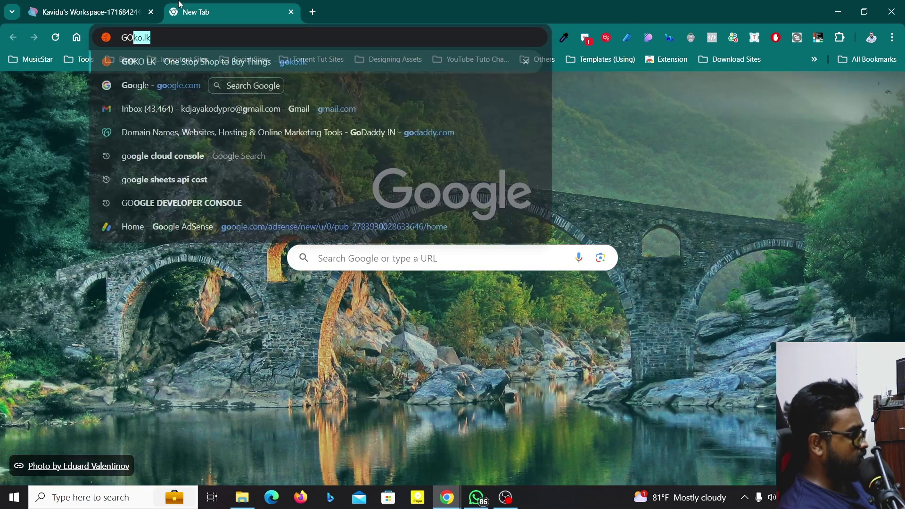
key(Return)
text(P)
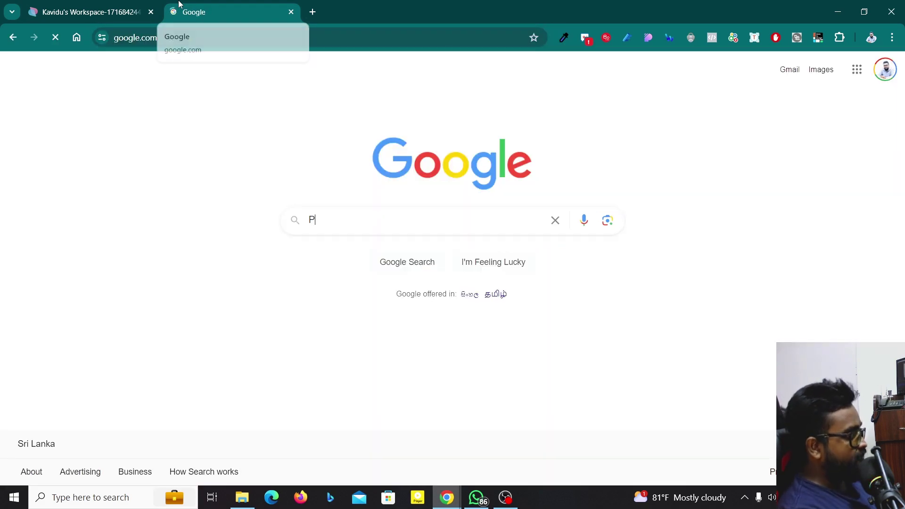
text(DF COMPRESSOR)
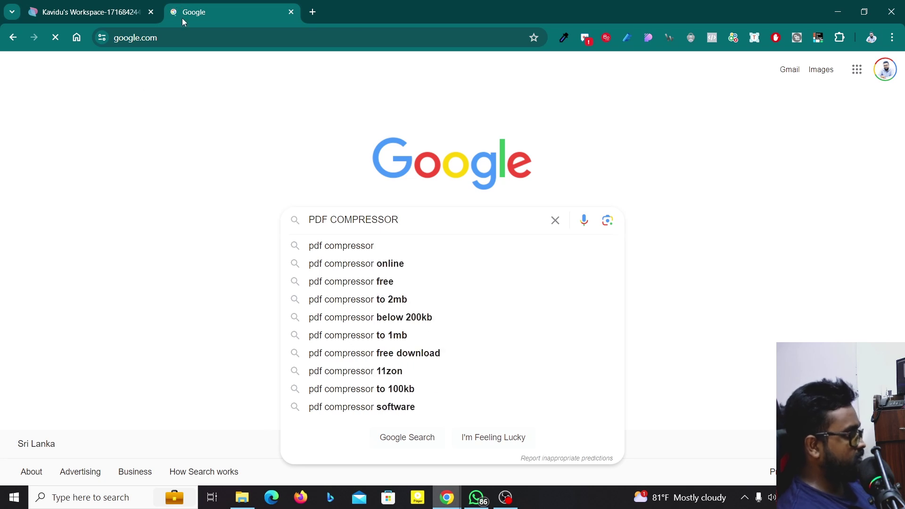
key(Return)
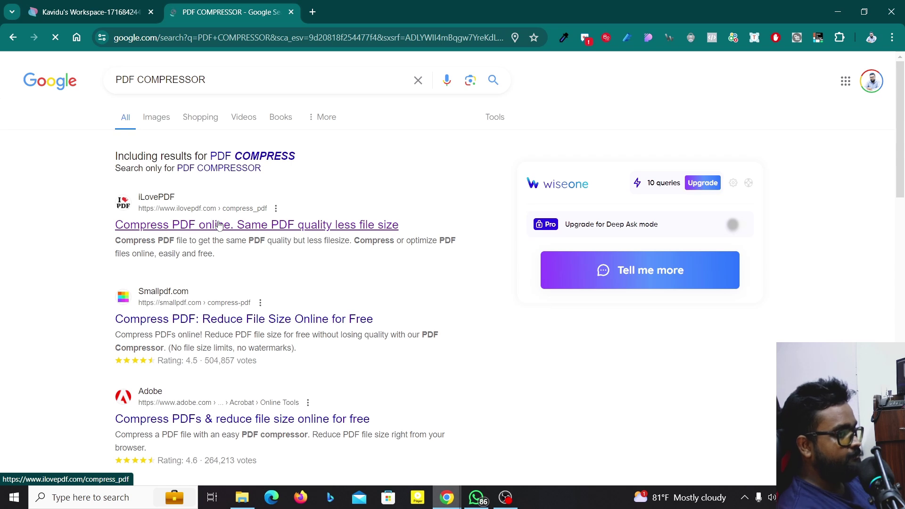
click(219, 226)
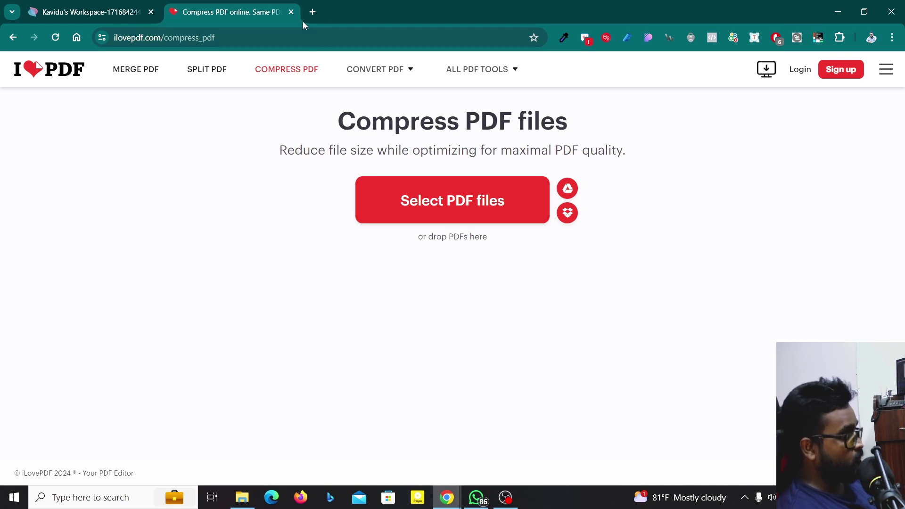
click(291, 11)
- Upload "Company Profile - Samanala Cabs.pdf" from the Desktop to the workspace as a Document Insight file
click(242, 498)
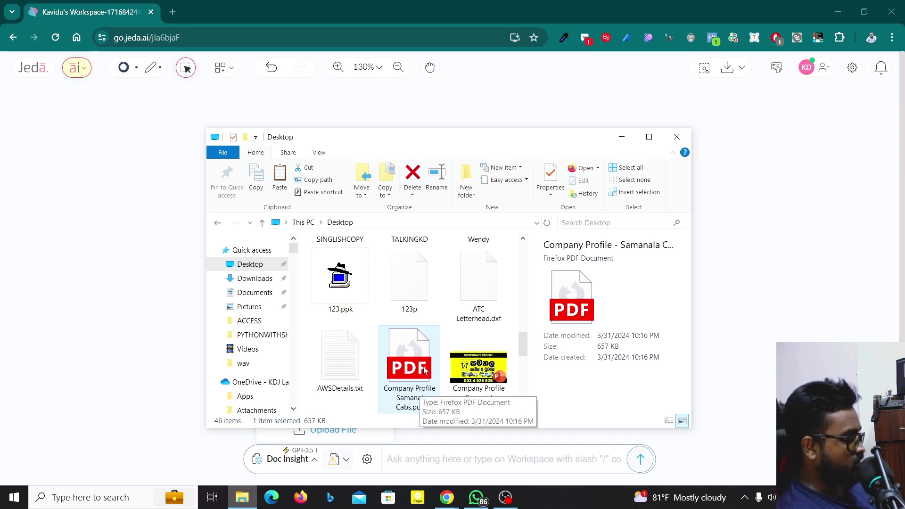
click(284, 460)
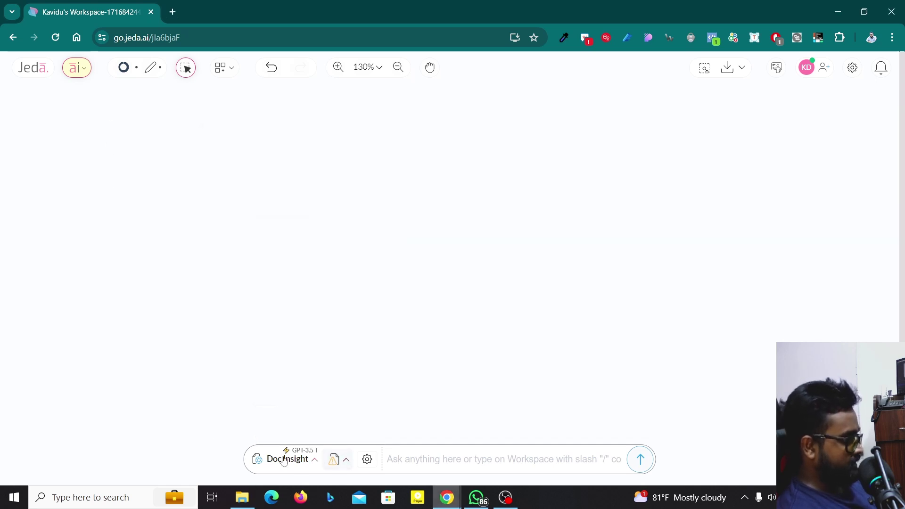
click(334, 460)
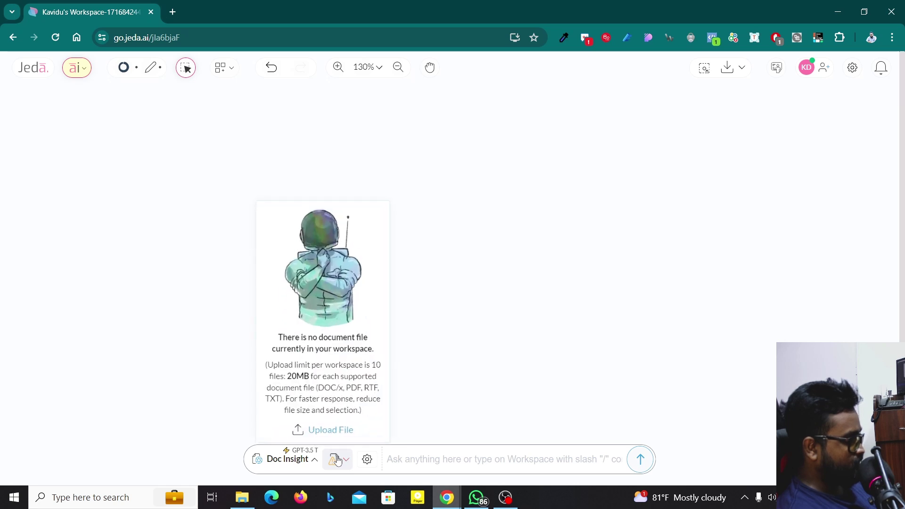
click(326, 431)
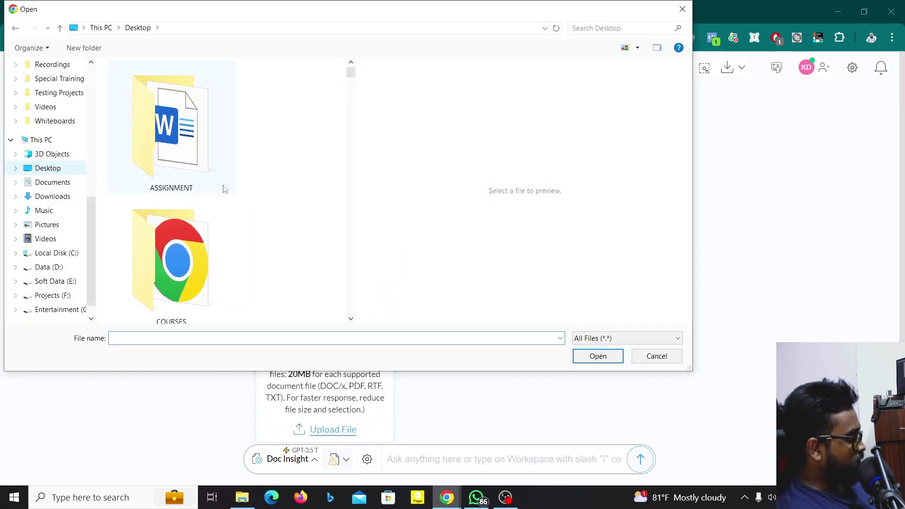
click(224, 189)
double_click(224, 189)
click(224, 187)
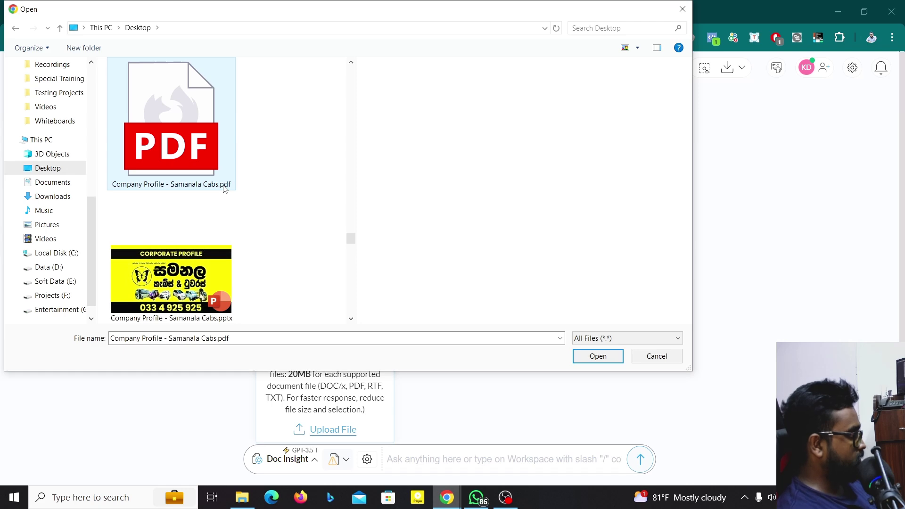
double_click(204, 148)
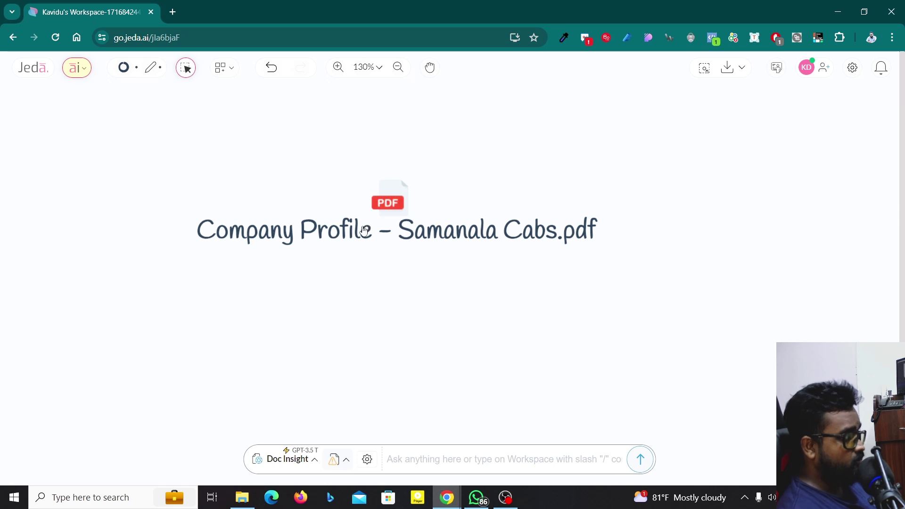
- Preview the uploaded company profile PDF, page through it to page 5, and close the preview
double_click(393, 214)
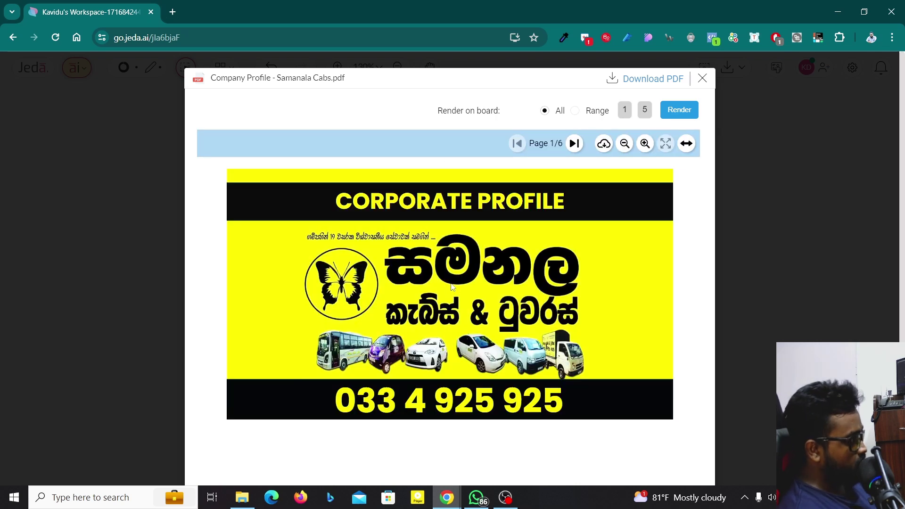
click(574, 135)
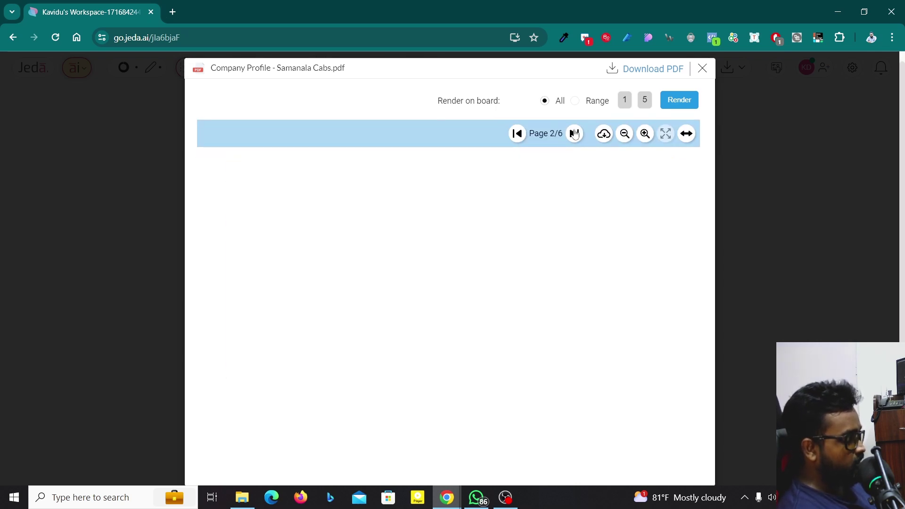
click(575, 137)
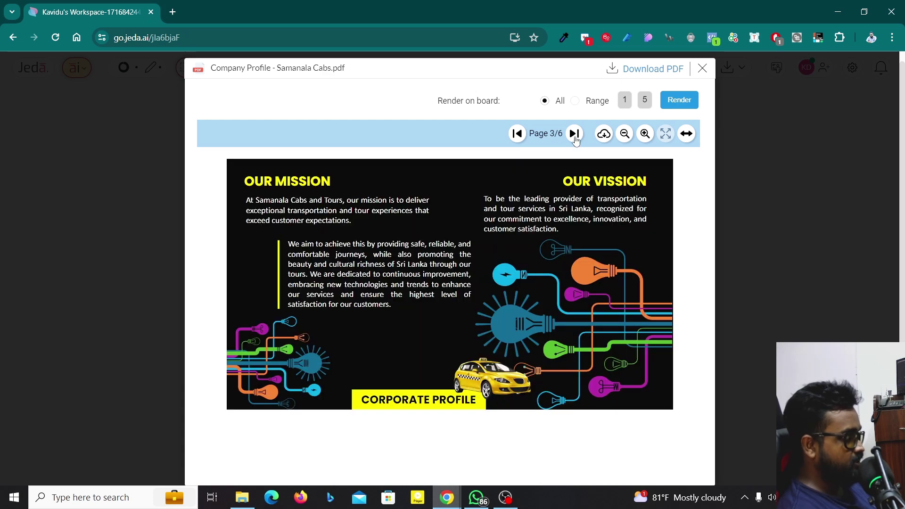
click(575, 134)
click(517, 134)
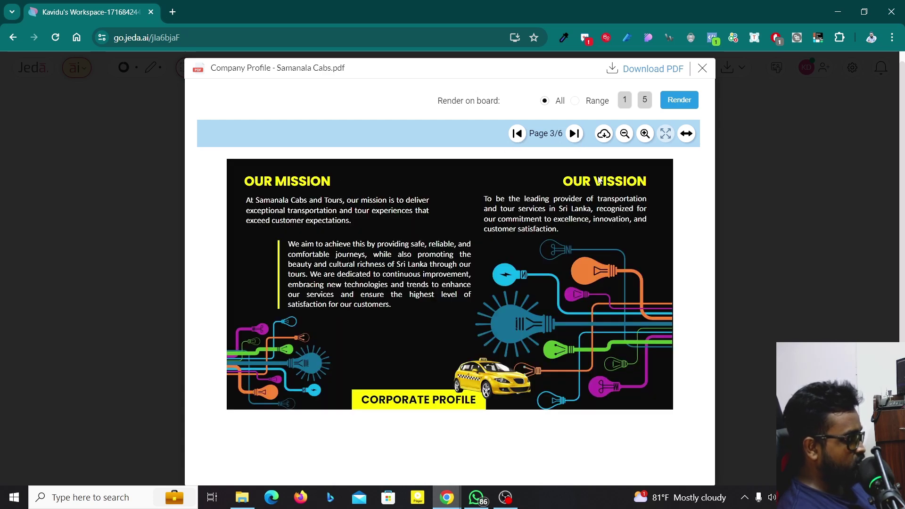
click(575, 131)
click(575, 132)
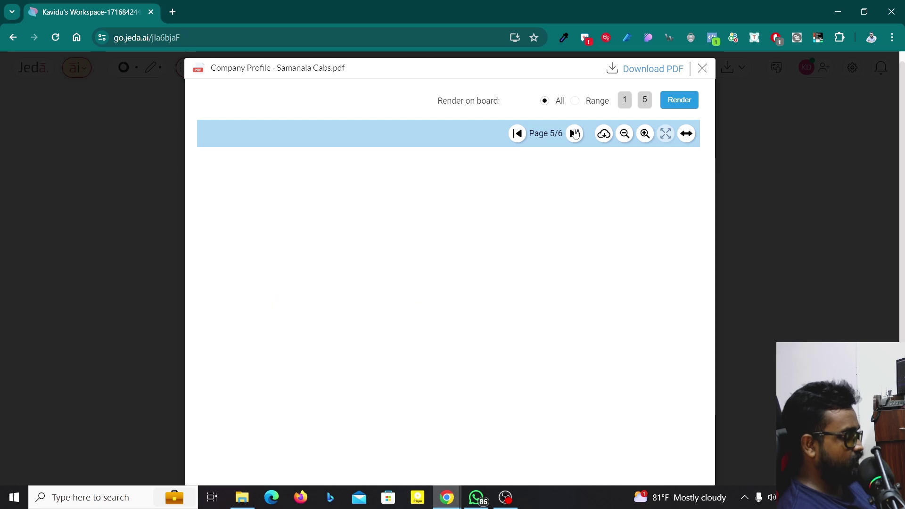
click(702, 70)
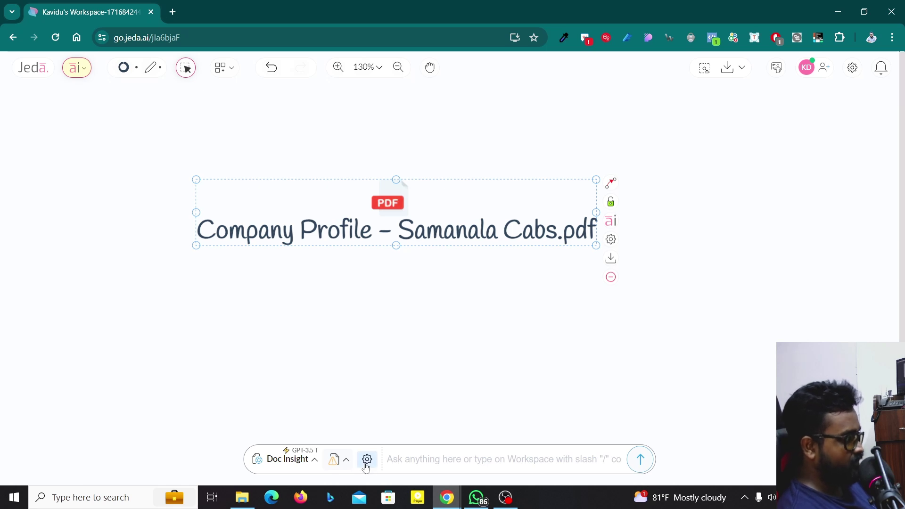
- Configure Document Insight to use the company profile PDF, generate Text output, and run the LLaMA 3 70B model
click(344, 463)
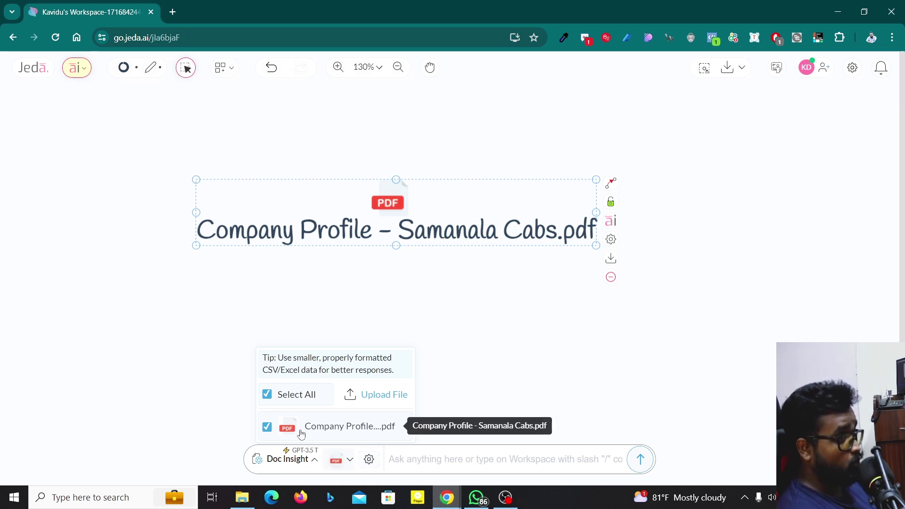
click(370, 461)
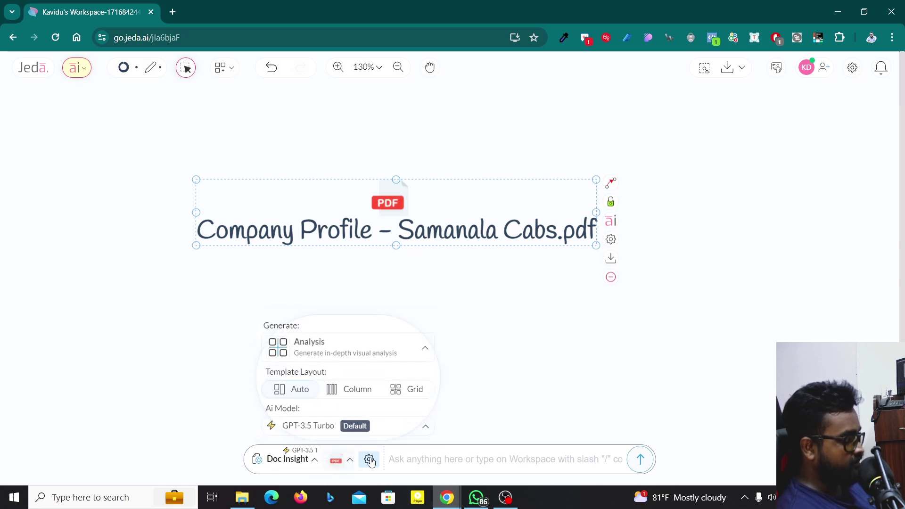
click(330, 346)
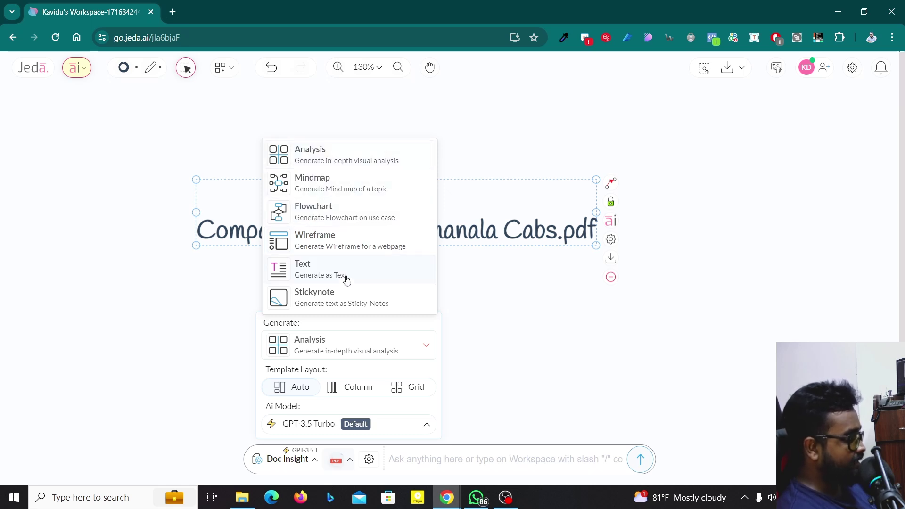
click(311, 276)
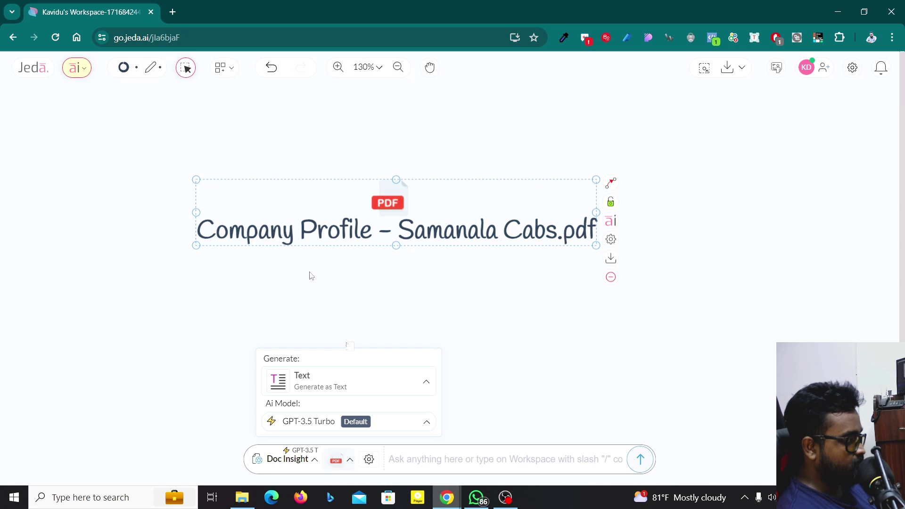
click(302, 427)
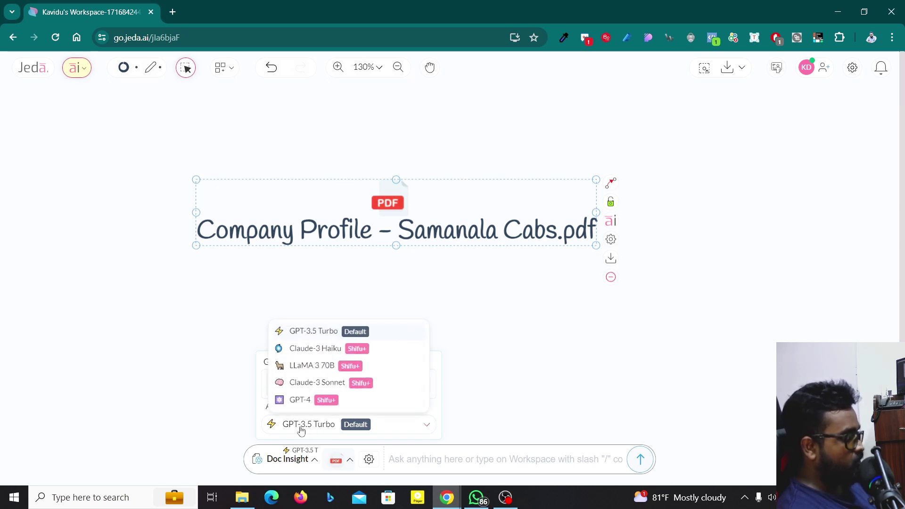
click(327, 367)
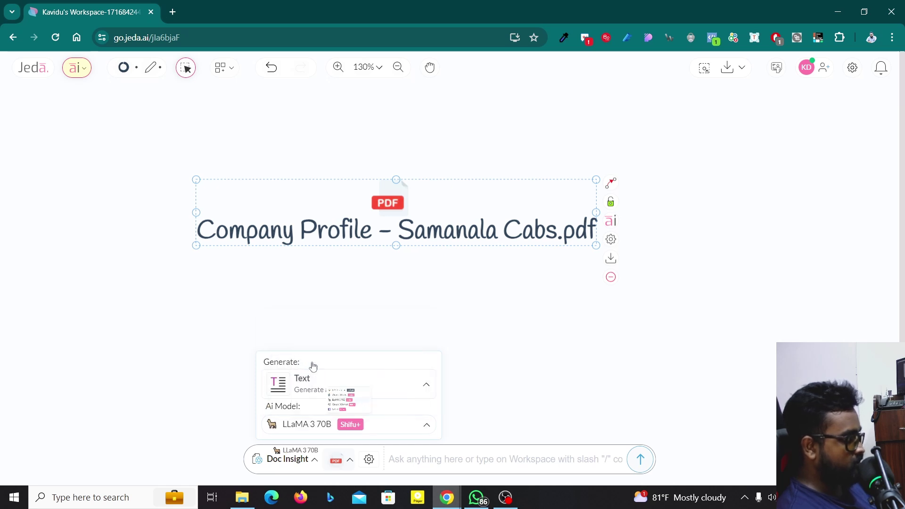
- Generate an answer from the PDF to the prompt "What is the mission?"
click(431, 458)
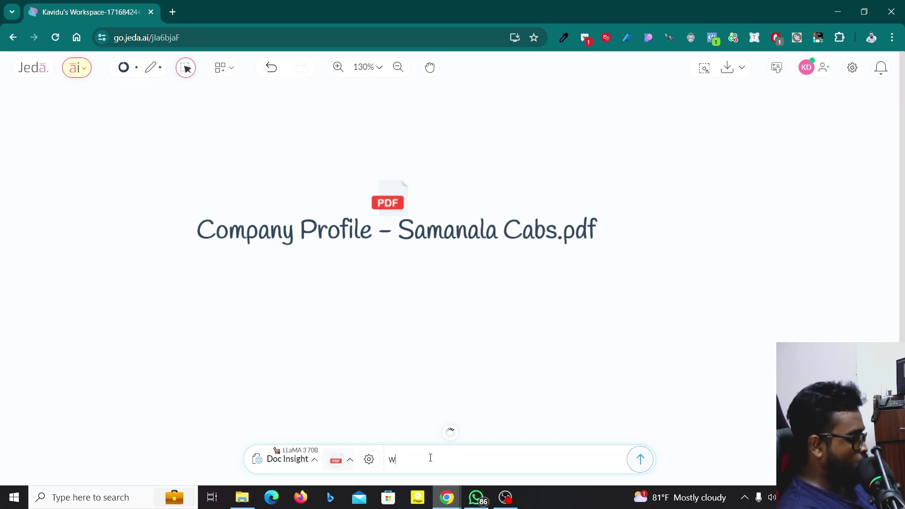
text(wHAT IS T)
key(ctrl+a)
text(What)
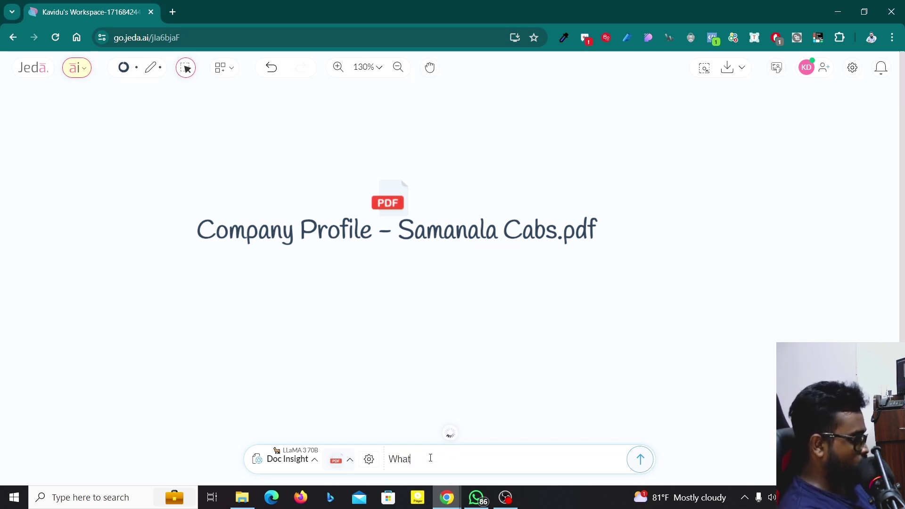
text( is the mission?)
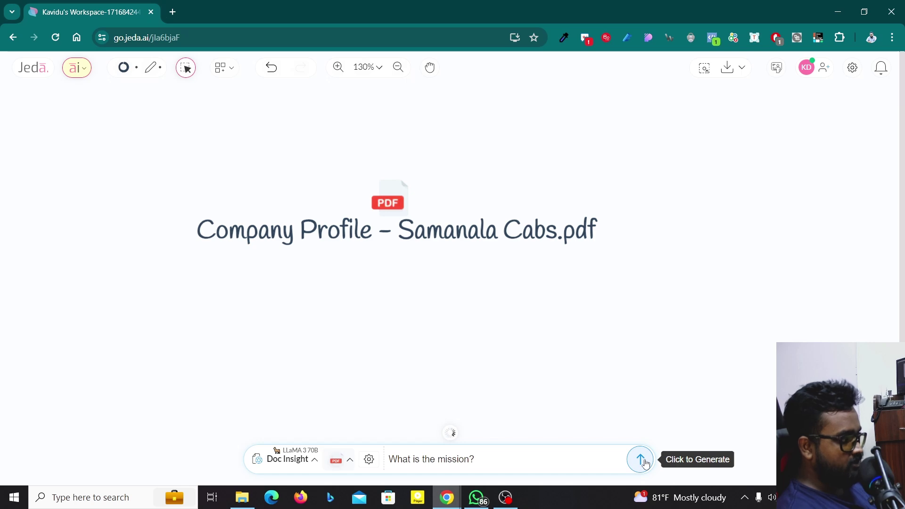
click(645, 464)
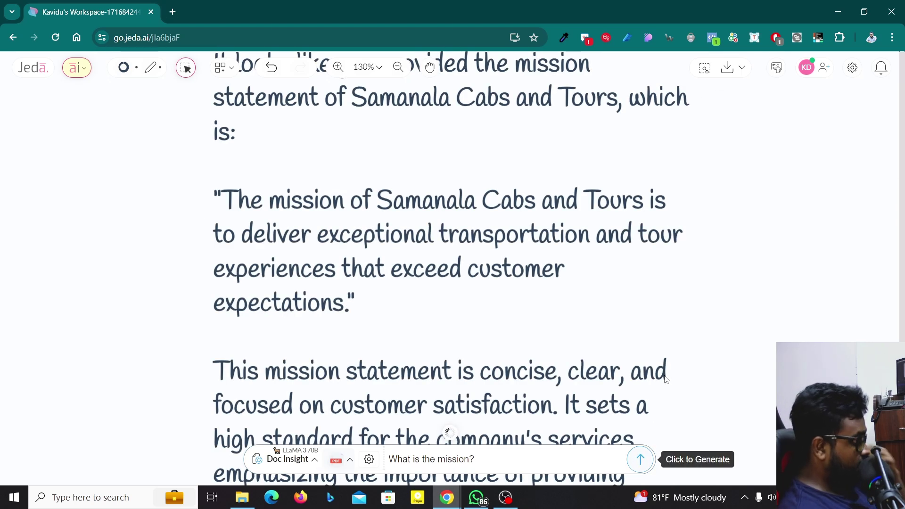
- Read through the generated answer about the company's mission from its beginning to its closing paragraph
scroll(406, 323, up, 3)
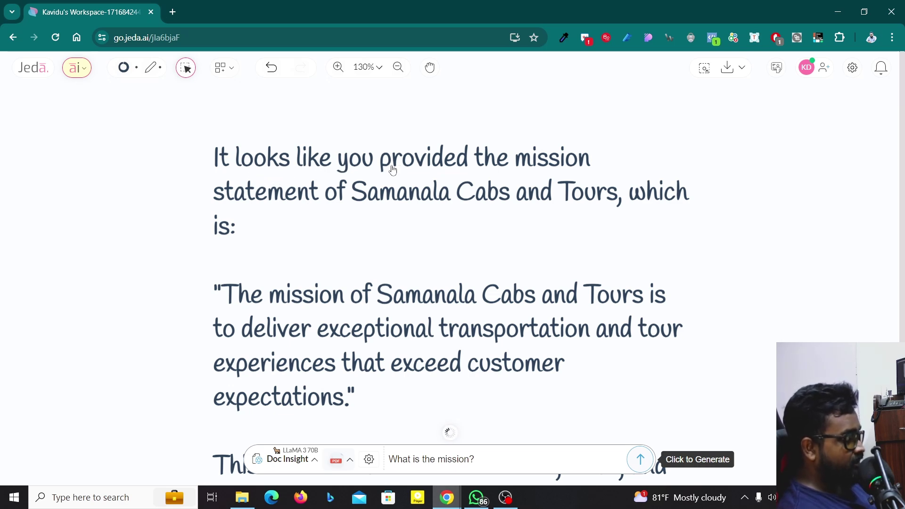
scroll(492, 201, down, 1)
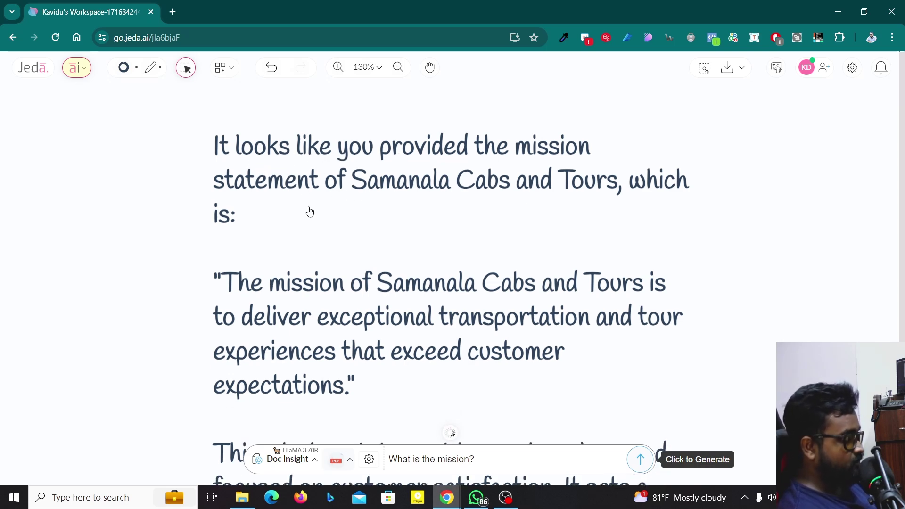
scroll(309, 212, down, 3)
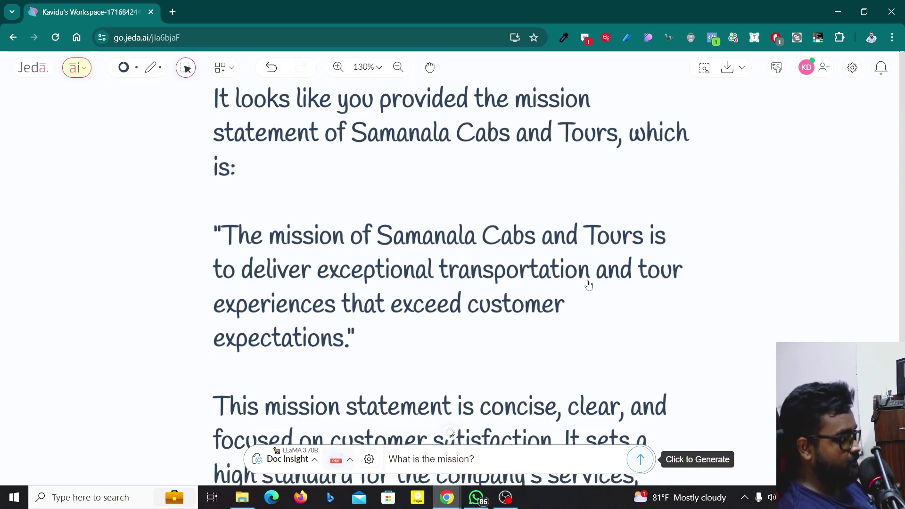
scroll(365, 311, down, 1)
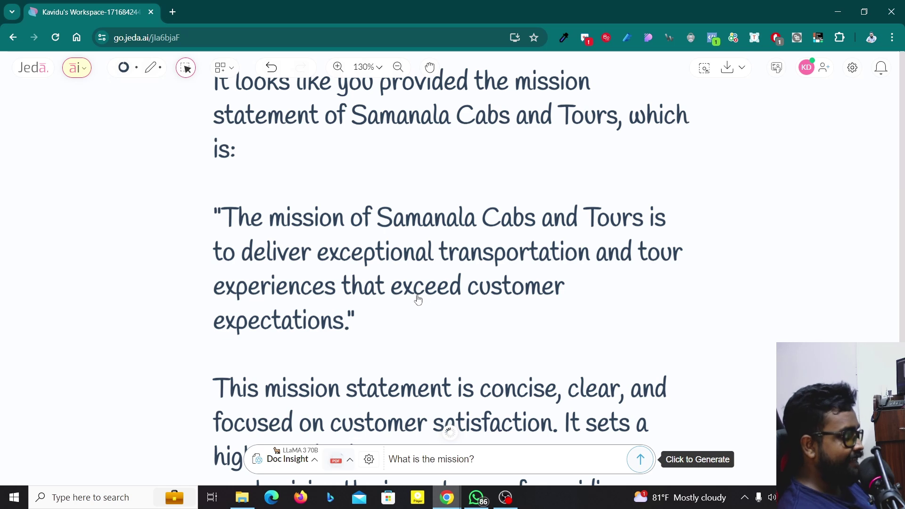
scroll(292, 337, down, 3)
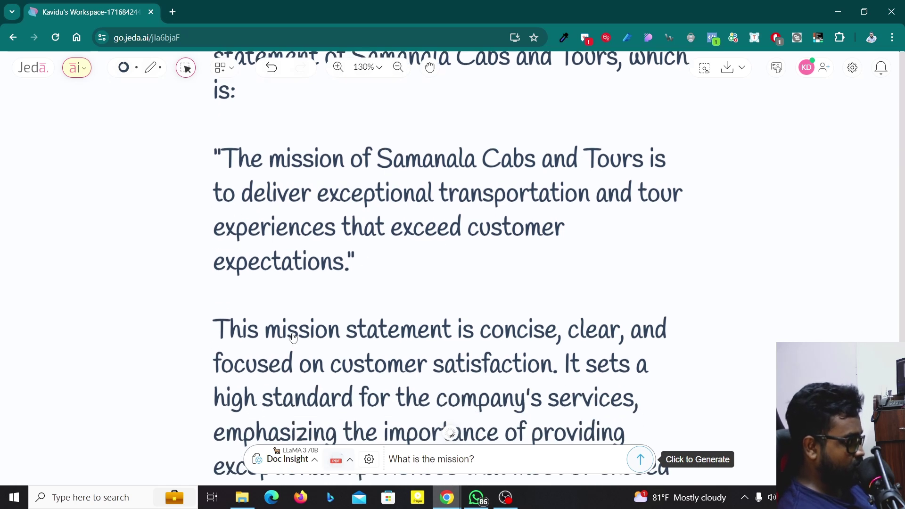
scroll(292, 337, down, 4)
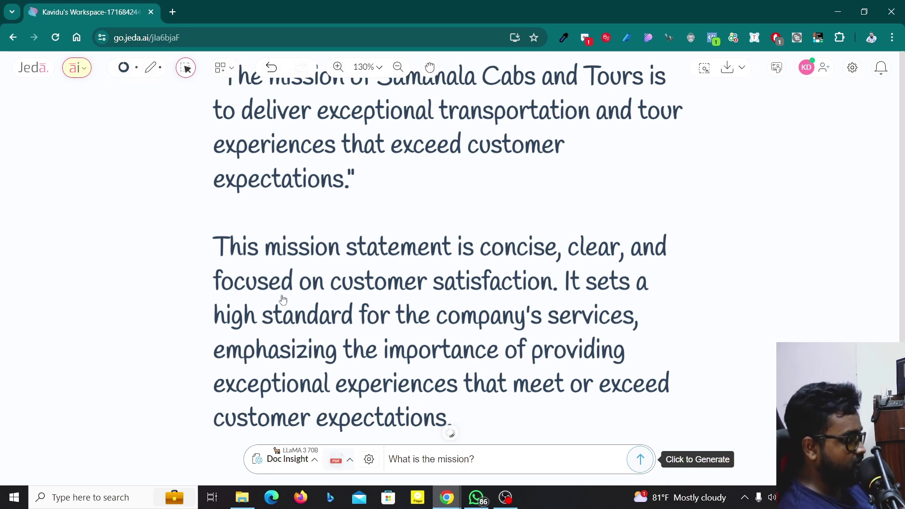
scroll(493, 331, down, 1)
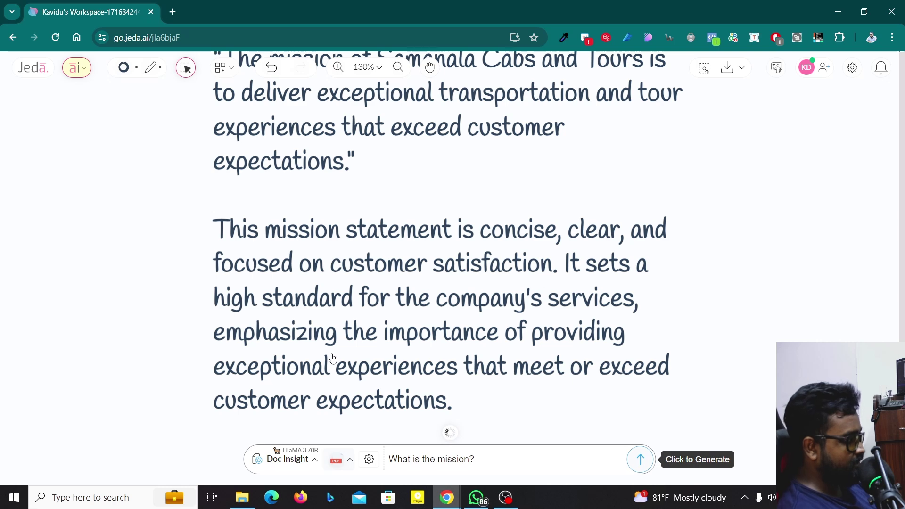
- Preview the company profile PDF on the board, check the mission text on page 3, and close the preview
scroll(318, 389, down, 1)
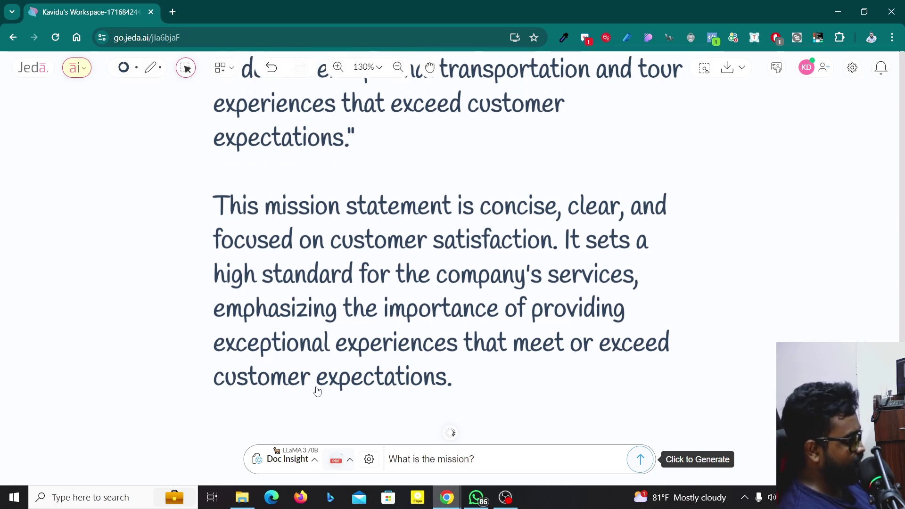
scroll(353, 130, down, 3)
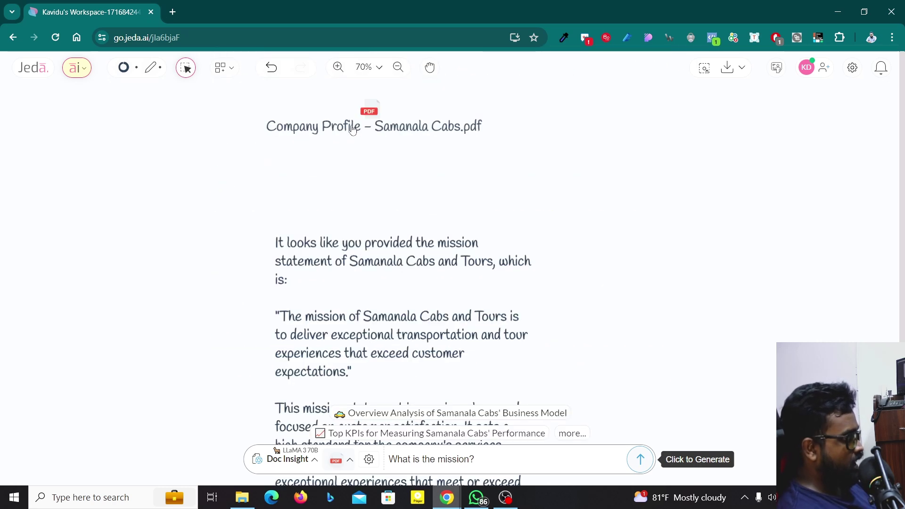
double_click(357, 134)
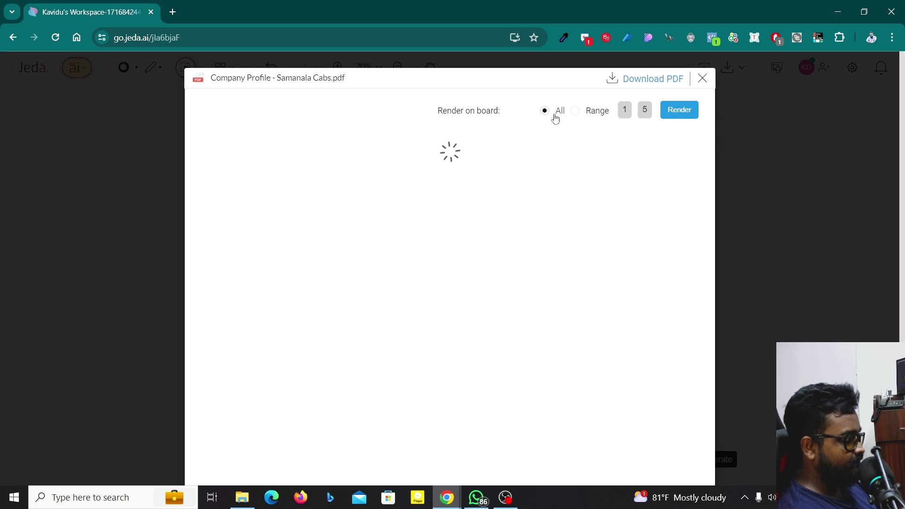
click(574, 143)
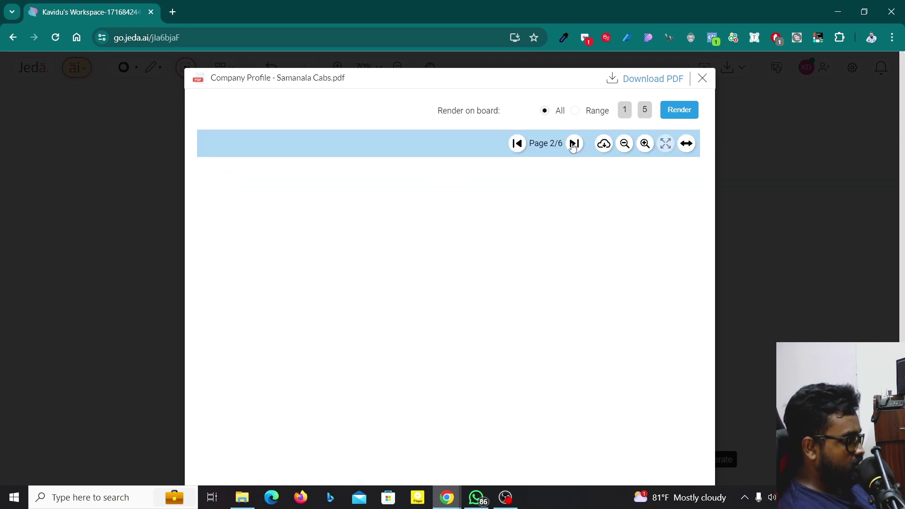
click(574, 143)
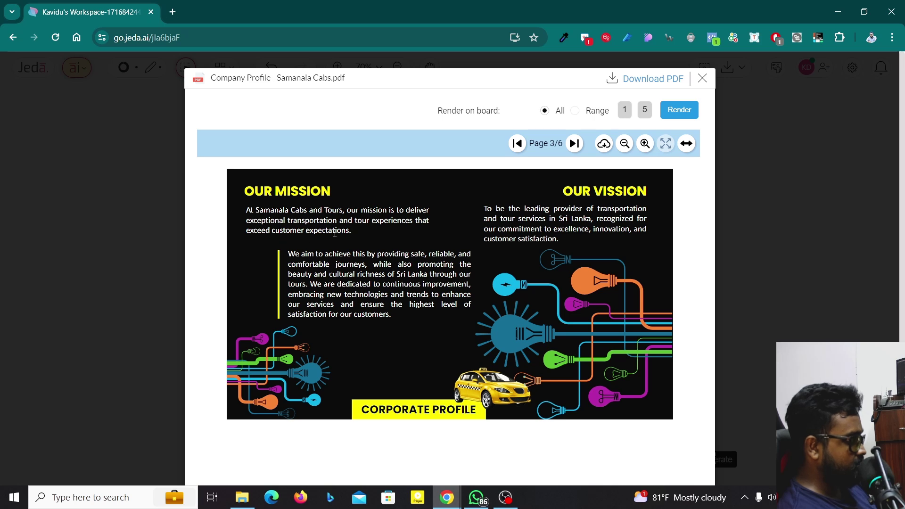
click(702, 78)
- Copy the quoted mission statement from the generated answer and paste it as a separate text beside that answer
scroll(565, 245, down, 1)
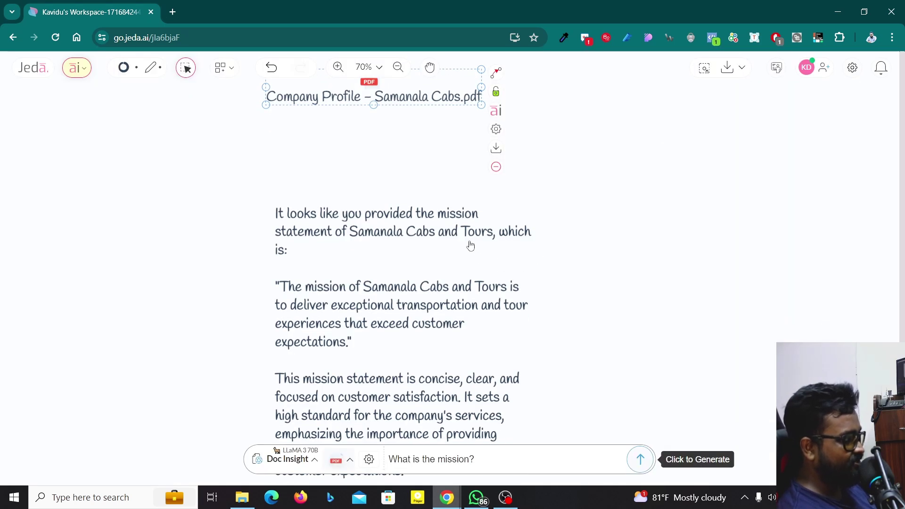
click(447, 195)
scroll(396, 279, down, 2)
scroll(438, 436, up, 2)
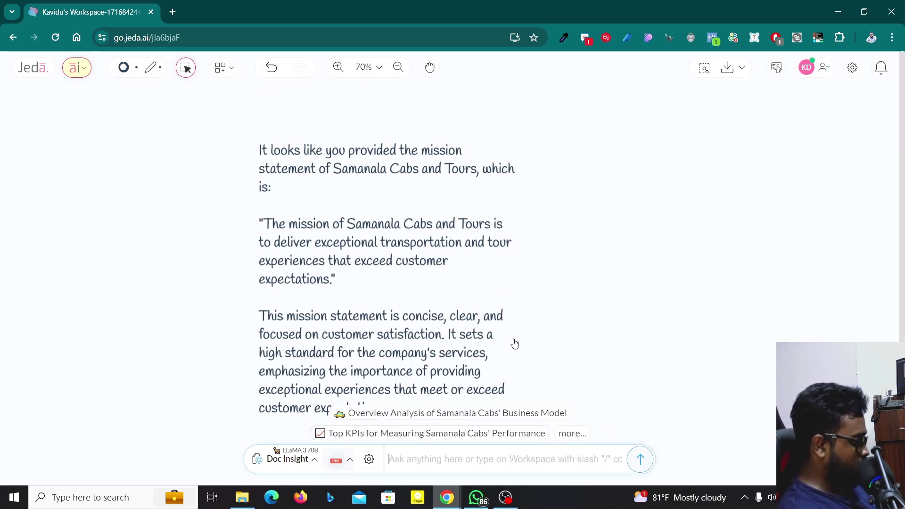
scroll(307, 263, right, 2)
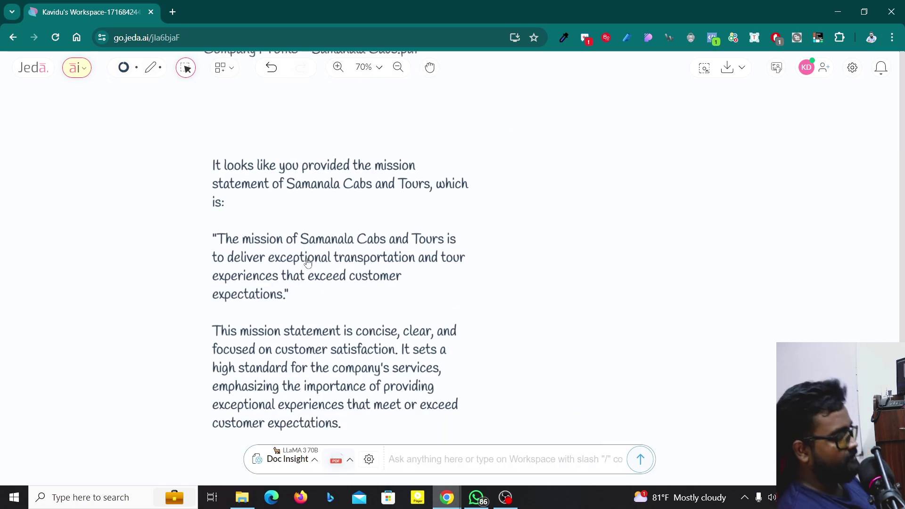
click(360, 262)
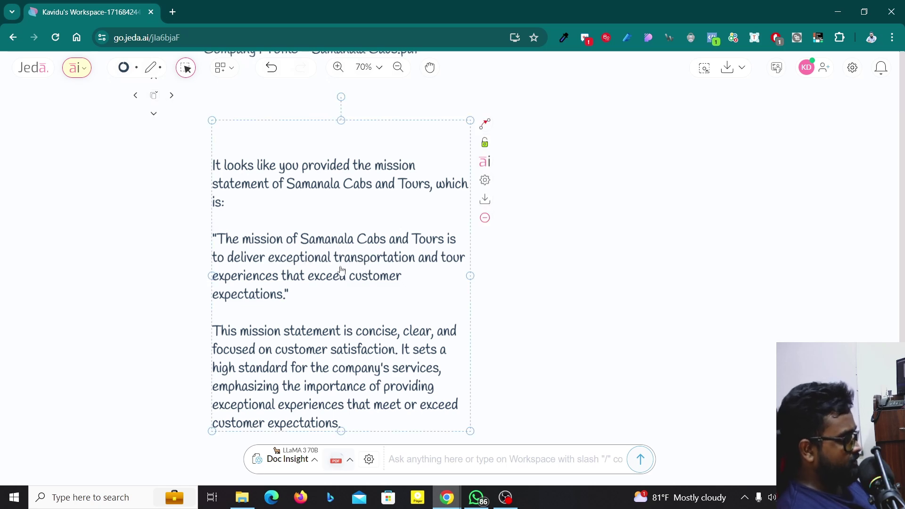
drag(296, 295, 211, 237)
key(ctrl+c)
click(681, 202)
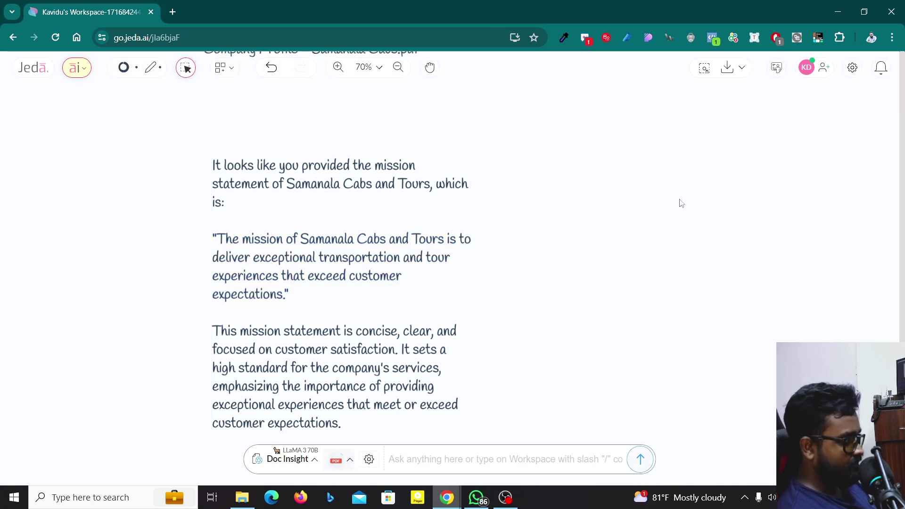
key(ctrl+v)
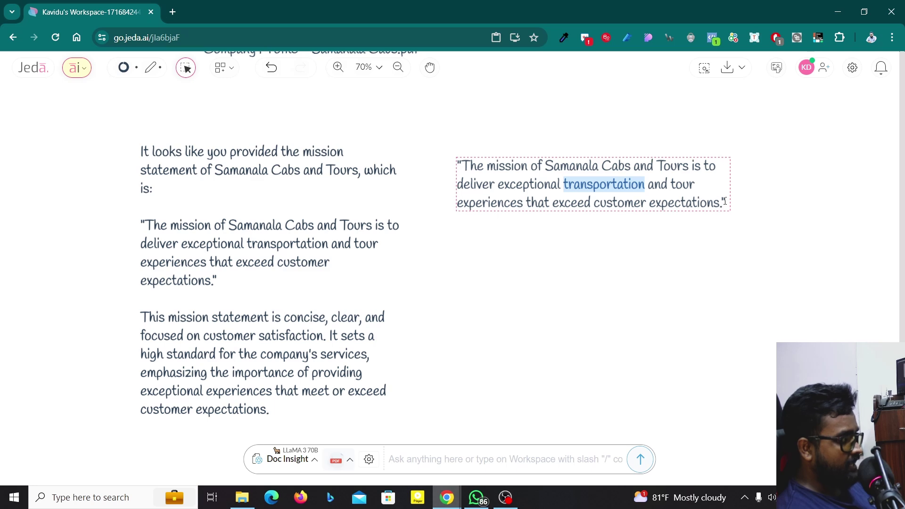
- Add the instruction "Rewrite the abvove mission" below the pasted mission statement, separated by a blank line
click(727, 201)
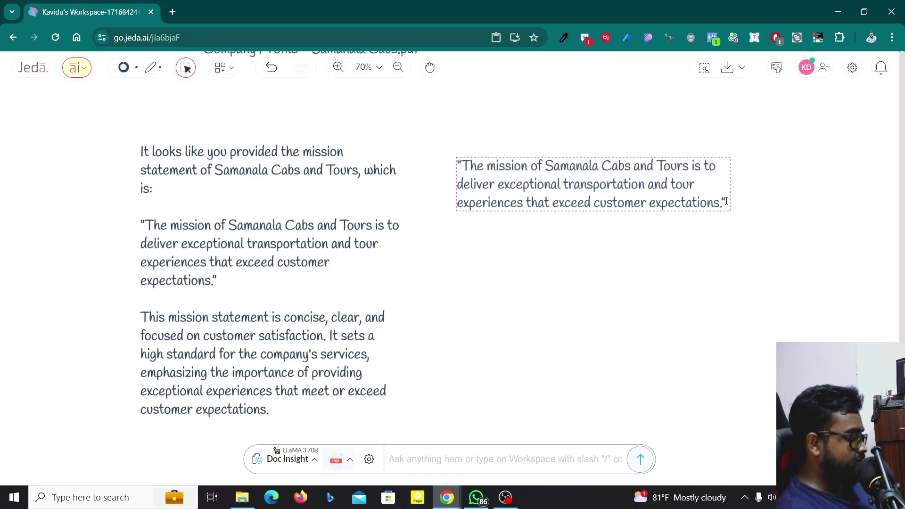
text(/)
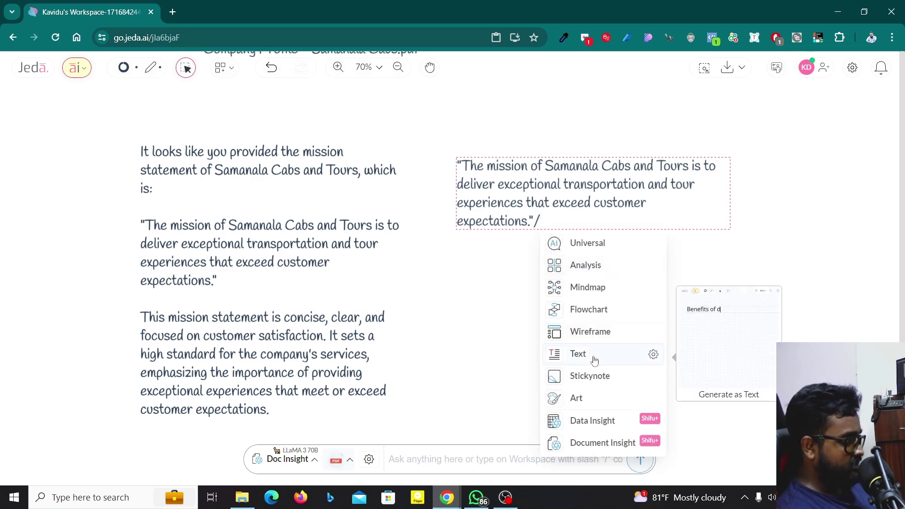
key(BackSpace)
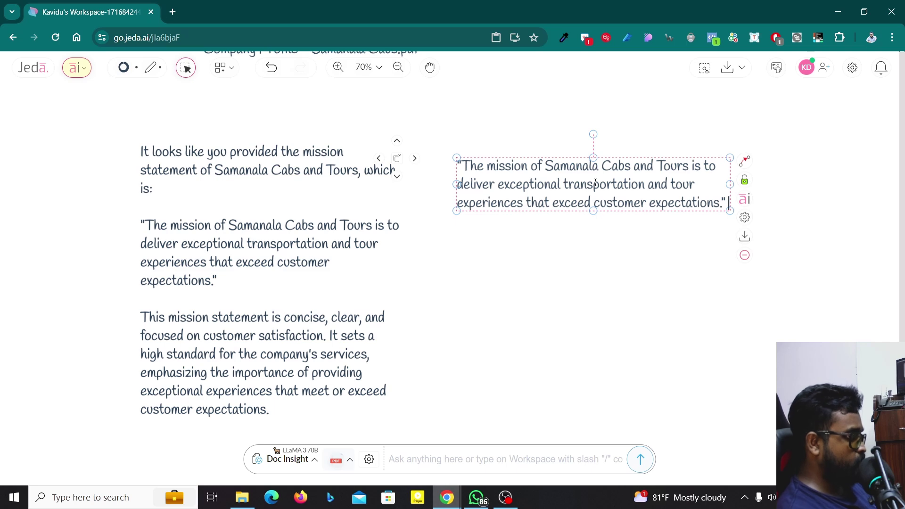
key(Return)
key(Return)
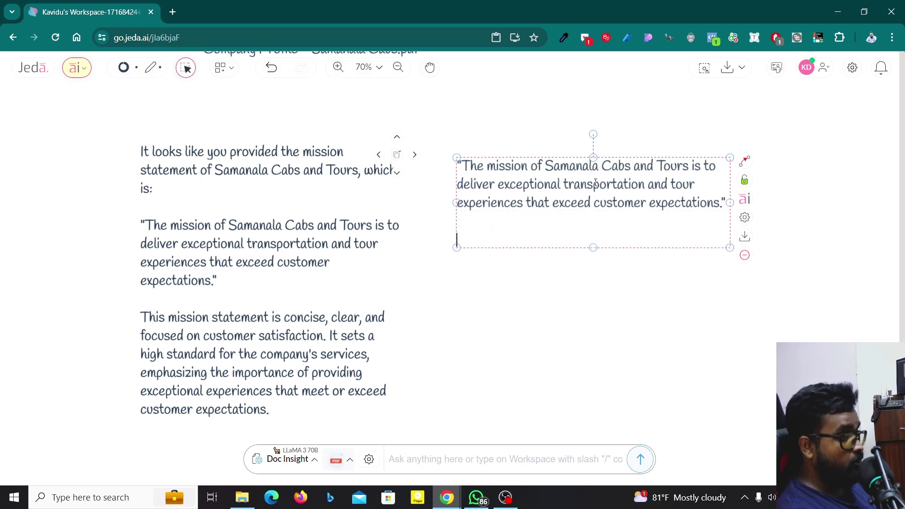
text(Rew)
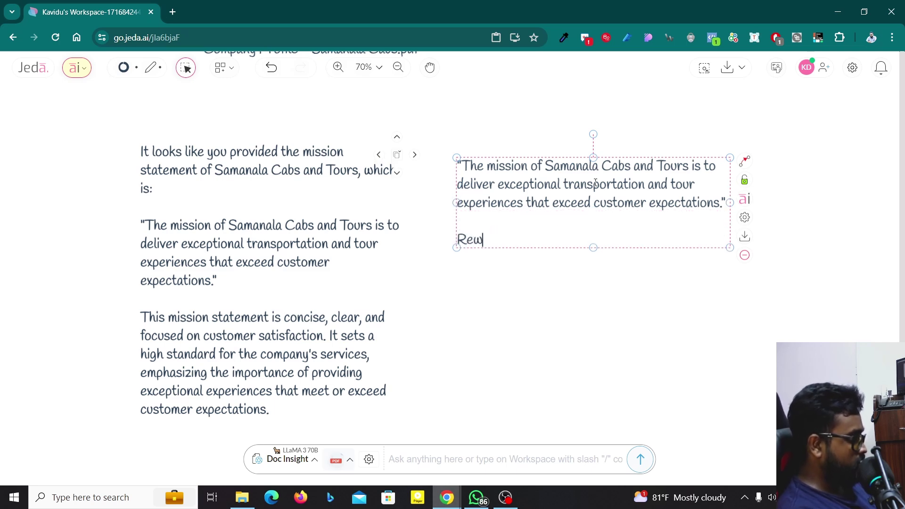
text(rite the abvove)
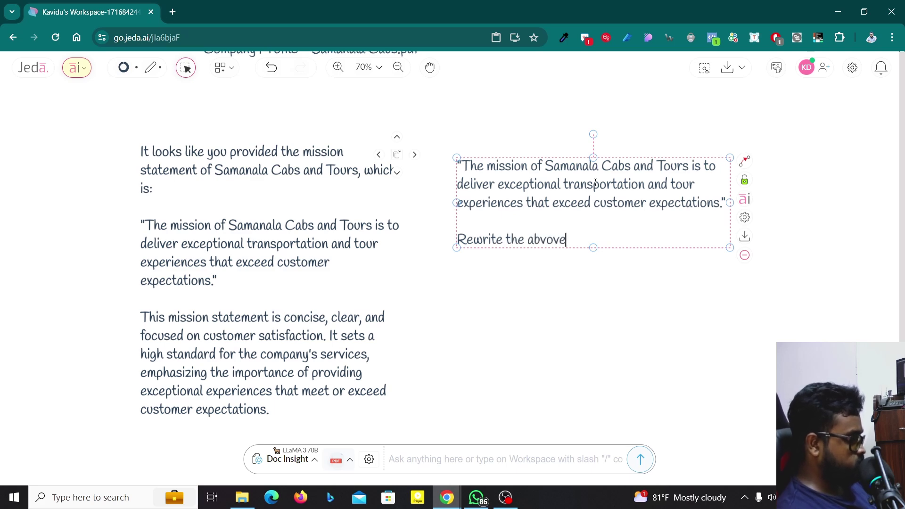
text( mission )
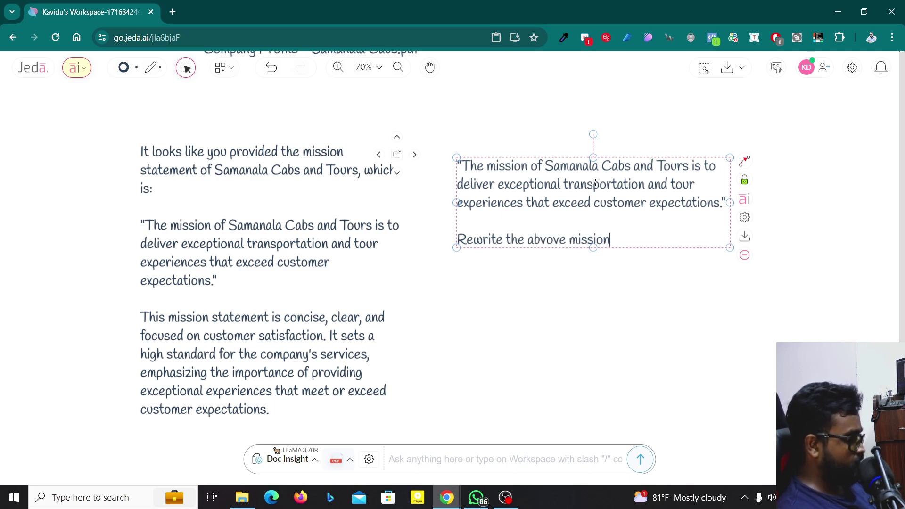
- Generate a Text response from the pasted mission statement and its rewrite instruction, and compare it with the original
text(/)
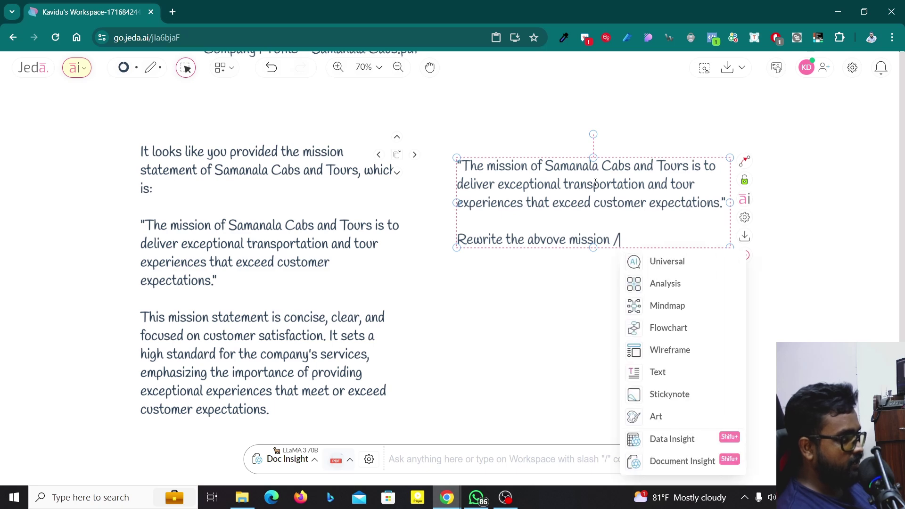
click(676, 373)
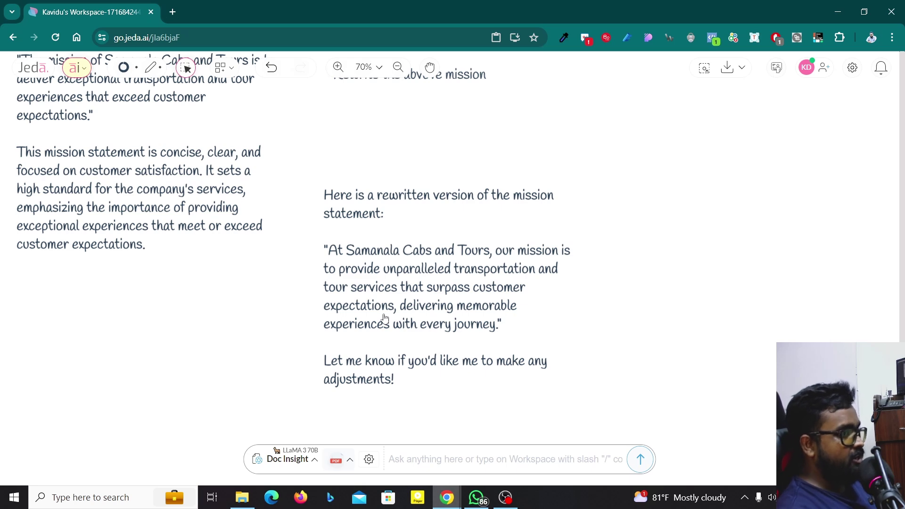
scroll(385, 318, up, 3)
scroll(426, 290, up, 2)
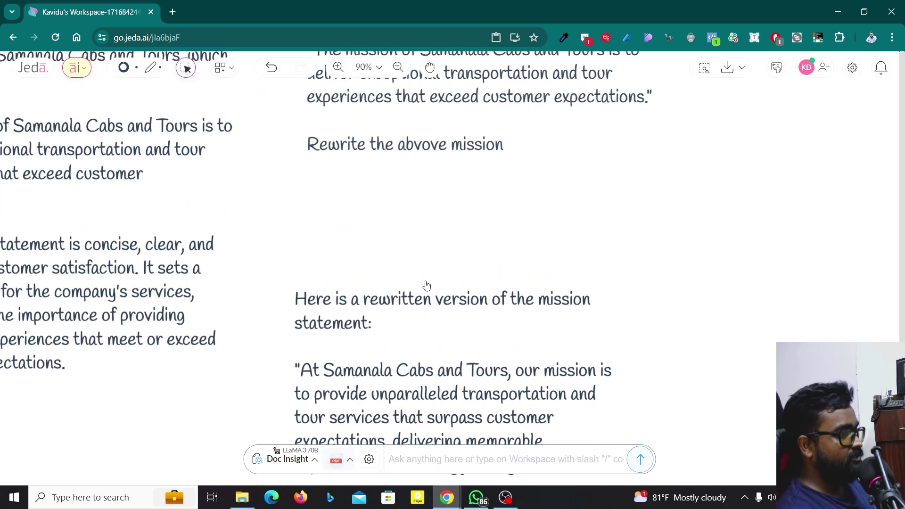
scroll(427, 285, down, 3)
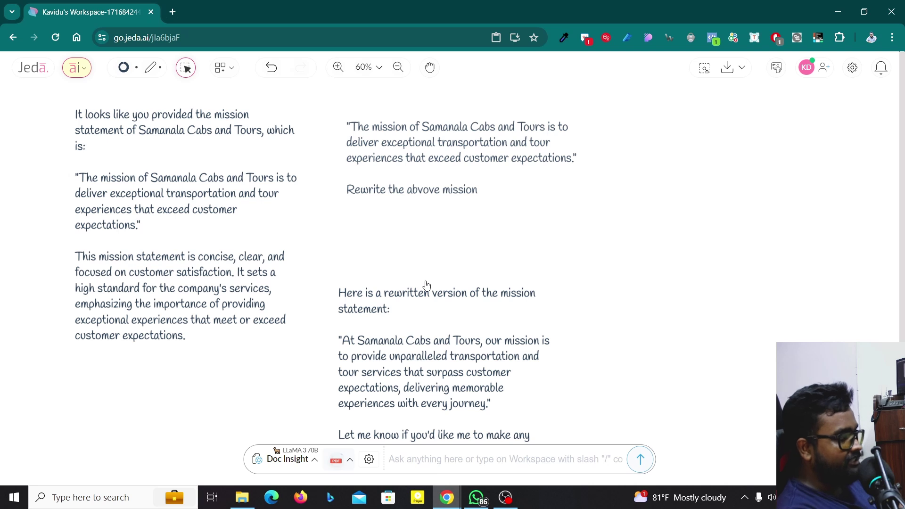